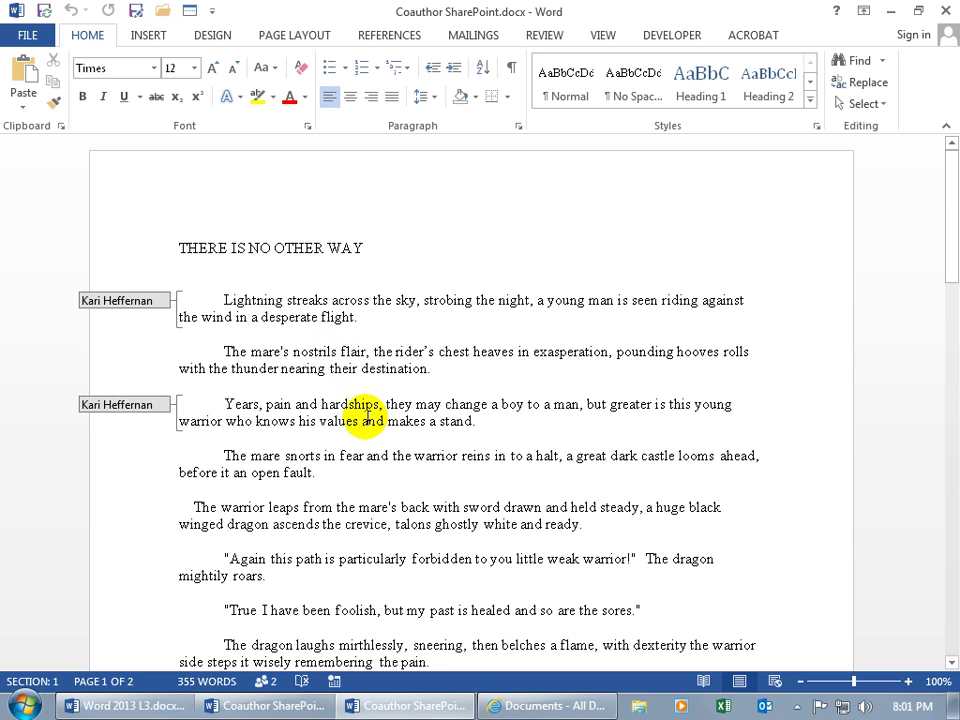
# Step: Examine the co-author's locks on the first and third story paragraphs, including selecting the words "they may change"
pyautogui.moveTo(159, 309)
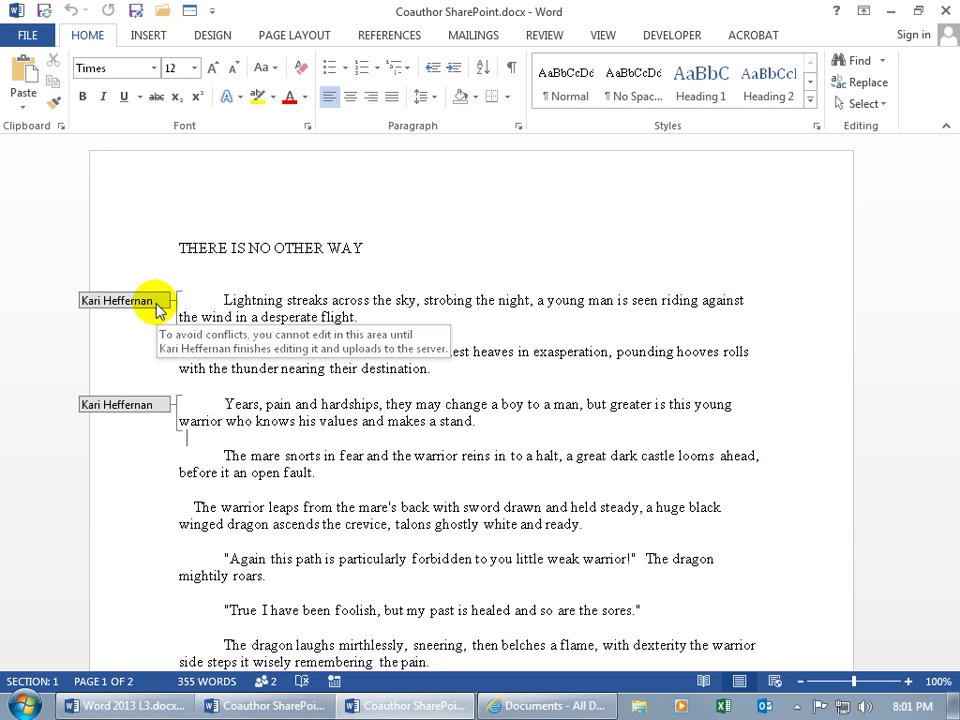
pyautogui.click(255, 365)
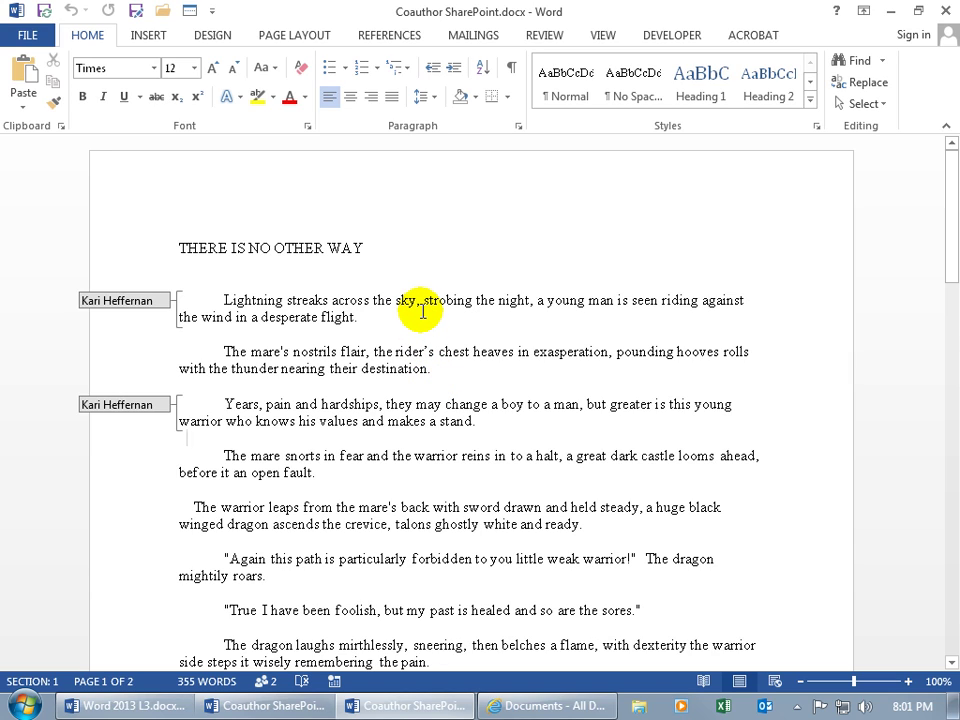
pyautogui.click(395, 405)
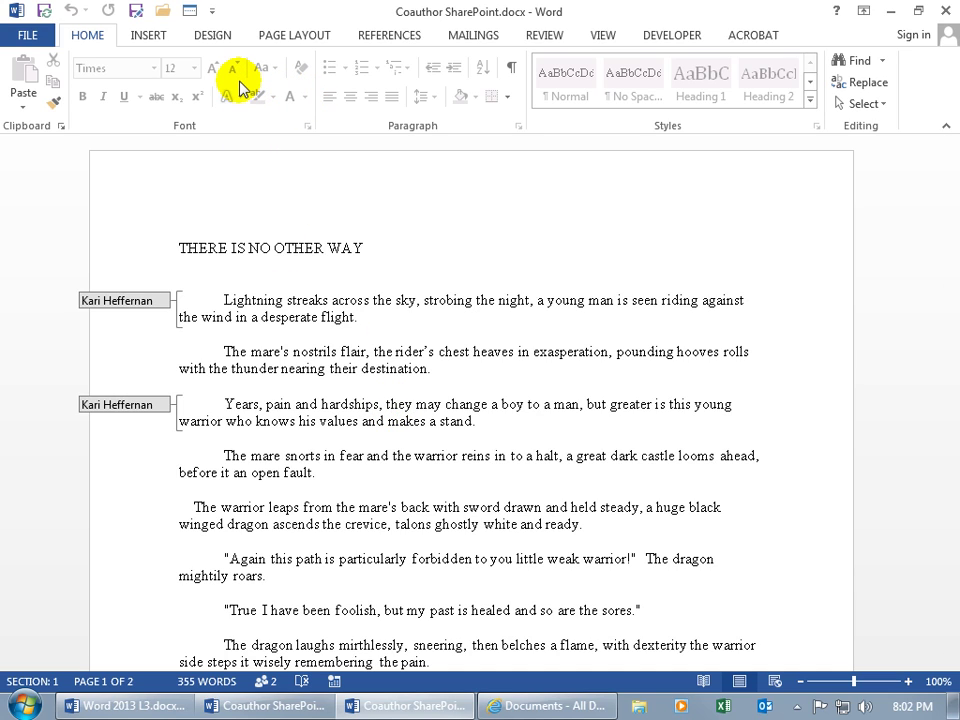
pyautogui.moveTo(387, 405); pyautogui.dragTo(452, 418)
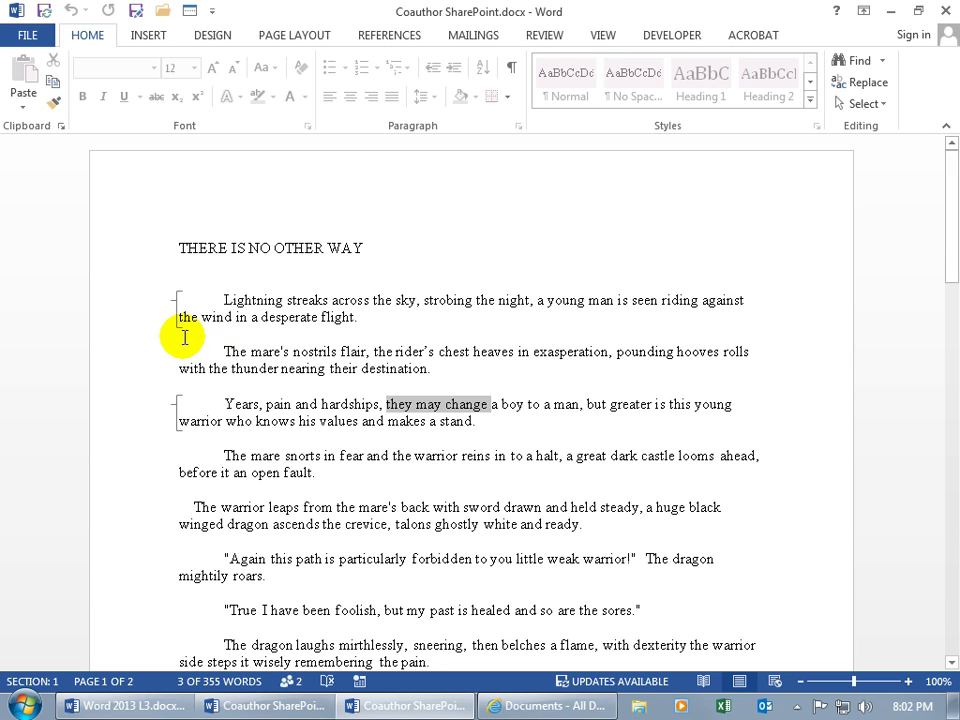
pyautogui.click(322, 455)
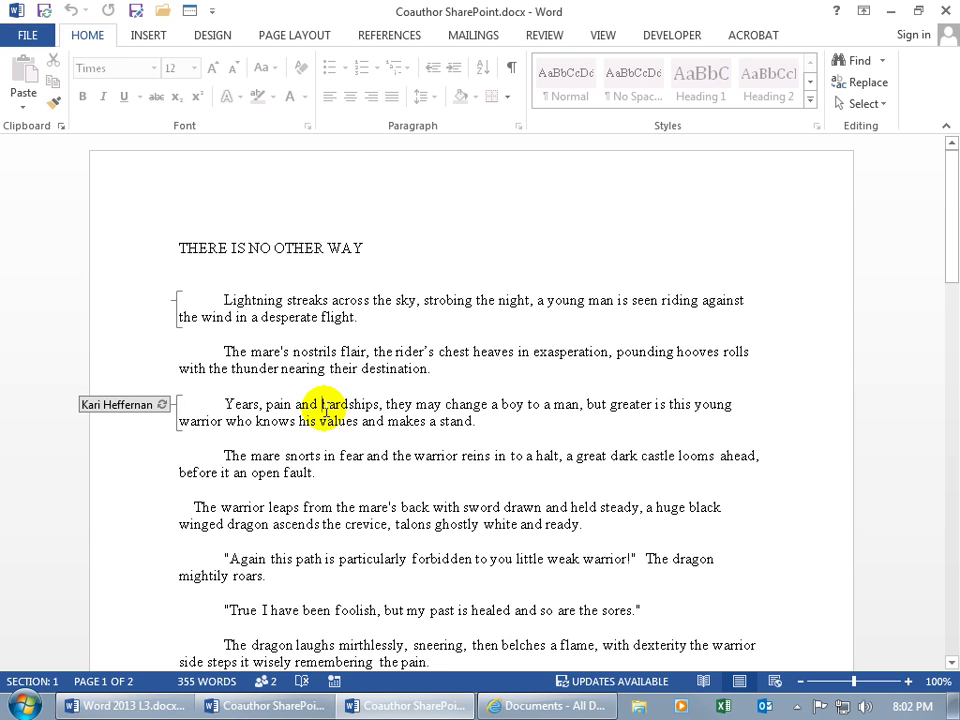
pyautogui.moveTo(164, 410)
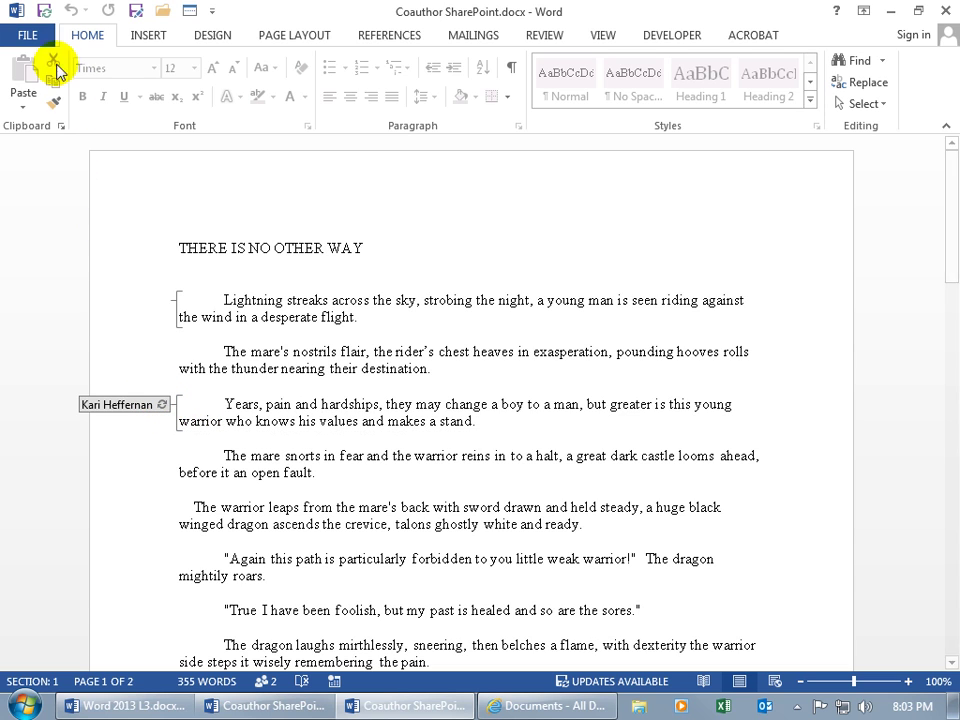
# Step: Save the shared document to load the co-author's updates, acknowledging the compatibility and refresh notices, and save it once more
pyautogui.click(44, 12)
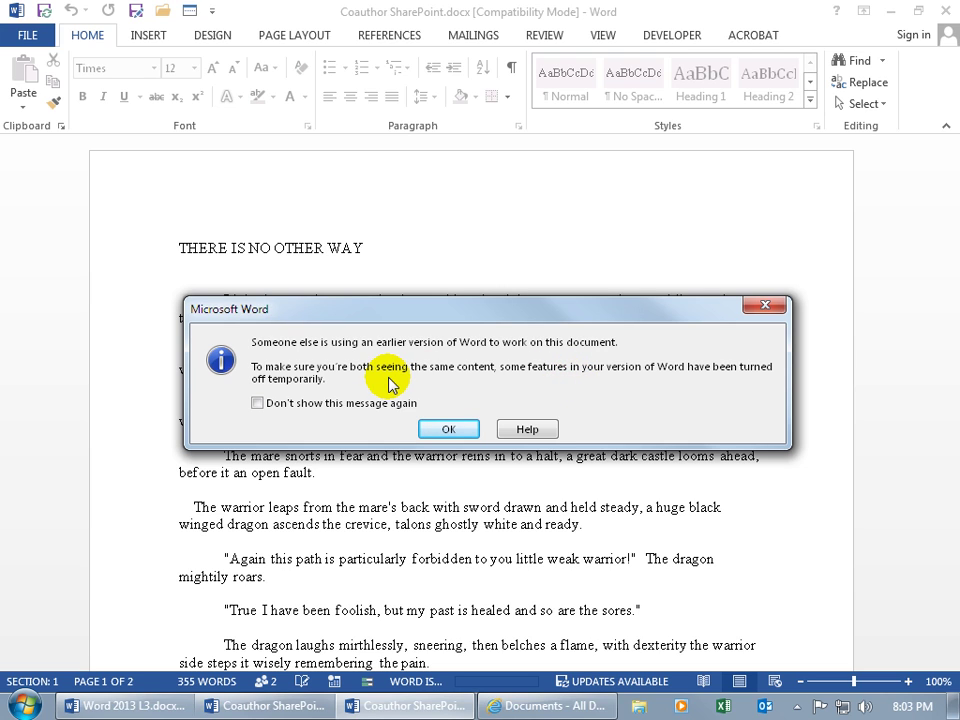
pyautogui.click(452, 428)
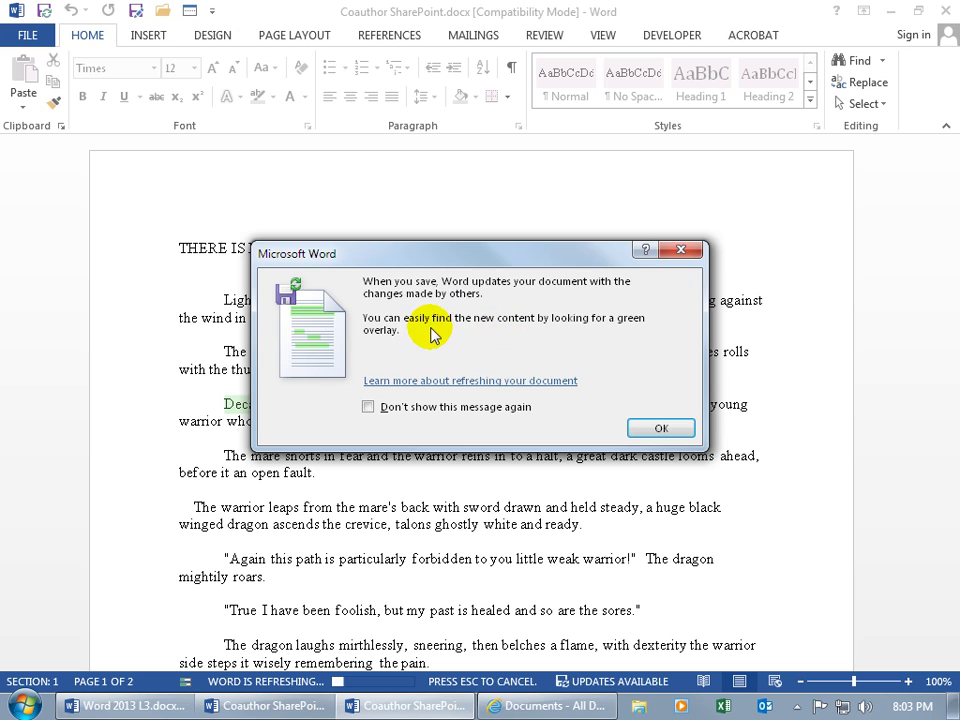
pyautogui.click(672, 427)
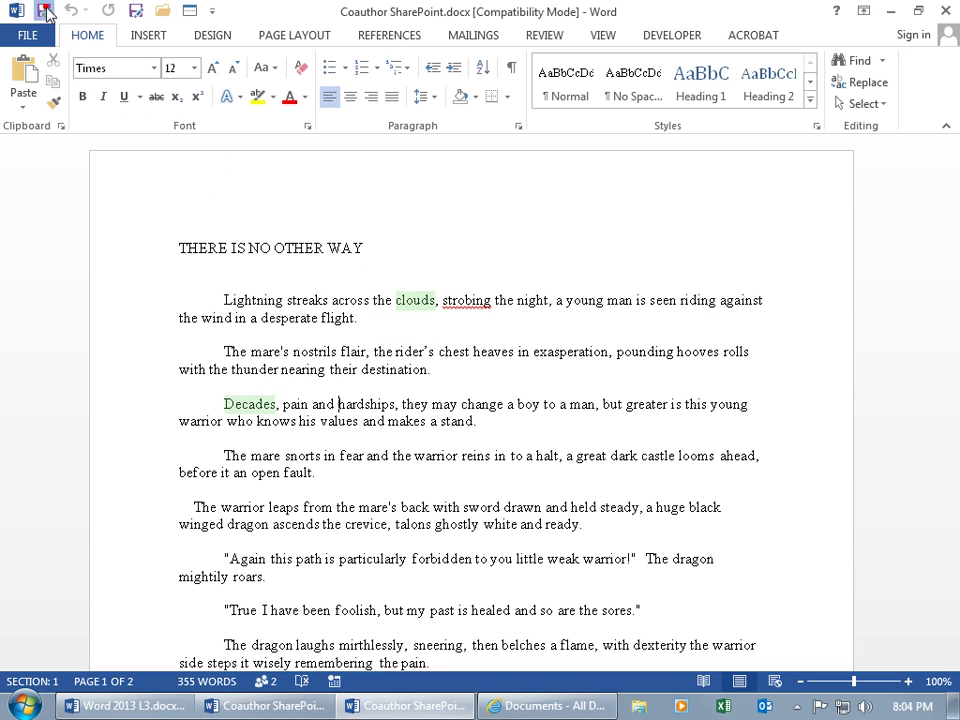
pyautogui.click(43, 12)
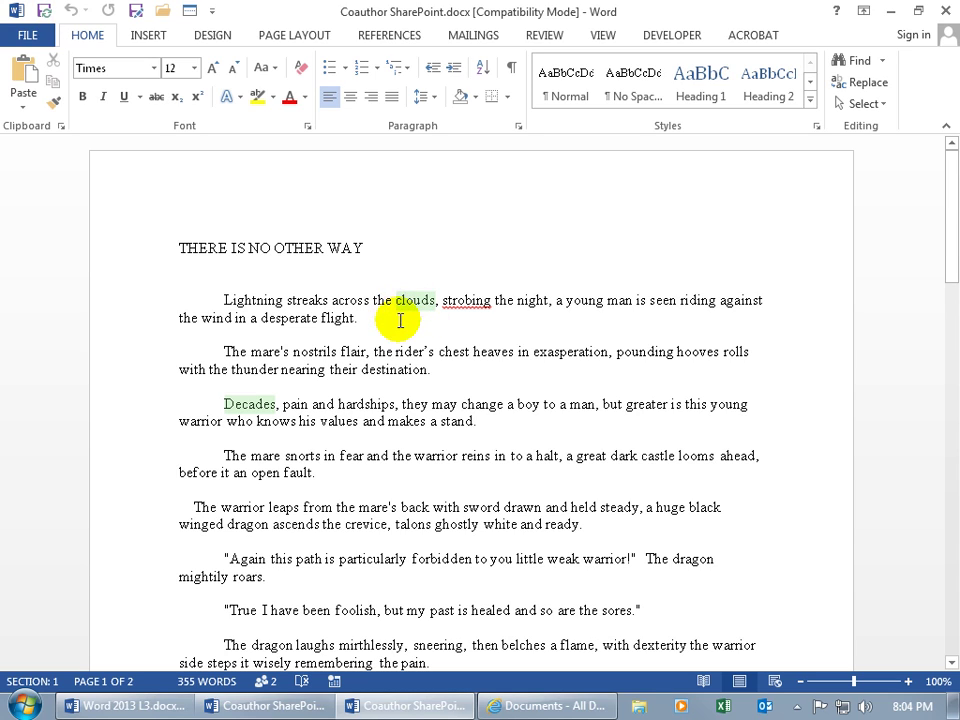
# Step: Set the text highlight of the word "clouds" in the first paragraph to No Color
pyautogui.moveTo(394, 301); pyautogui.dragTo(436, 302)
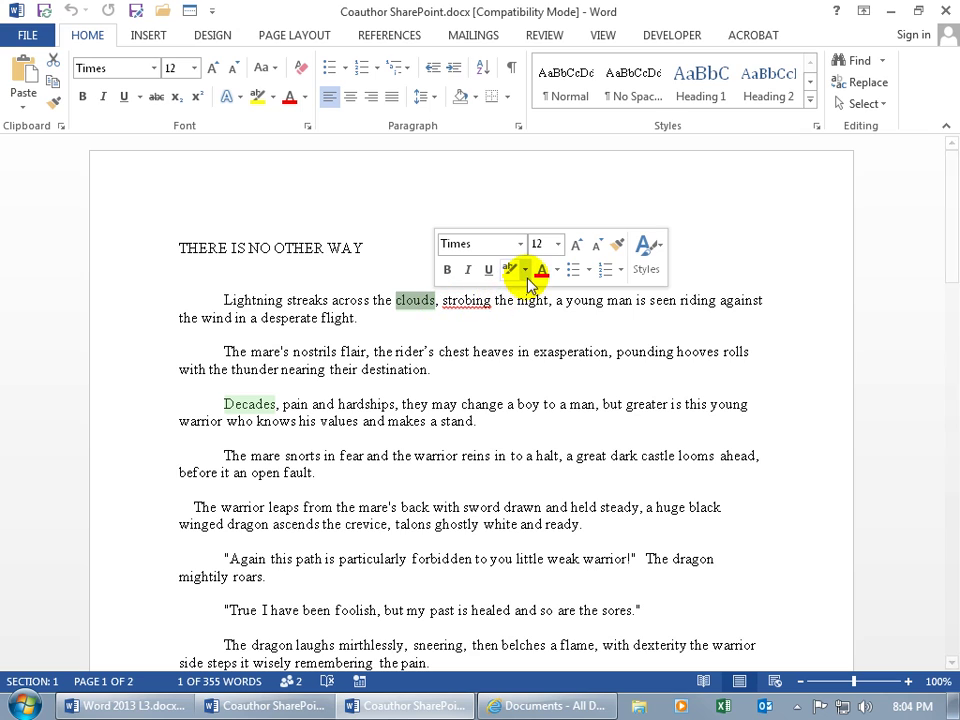
pyautogui.click(526, 276)
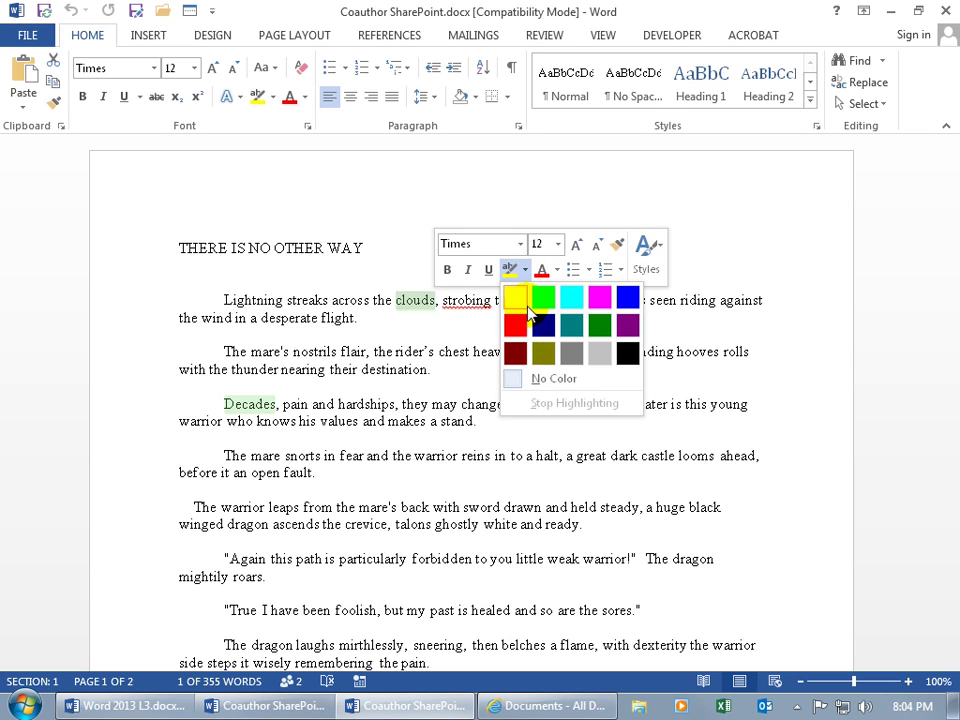
pyautogui.click(515, 379)
pyautogui.click(427, 369)
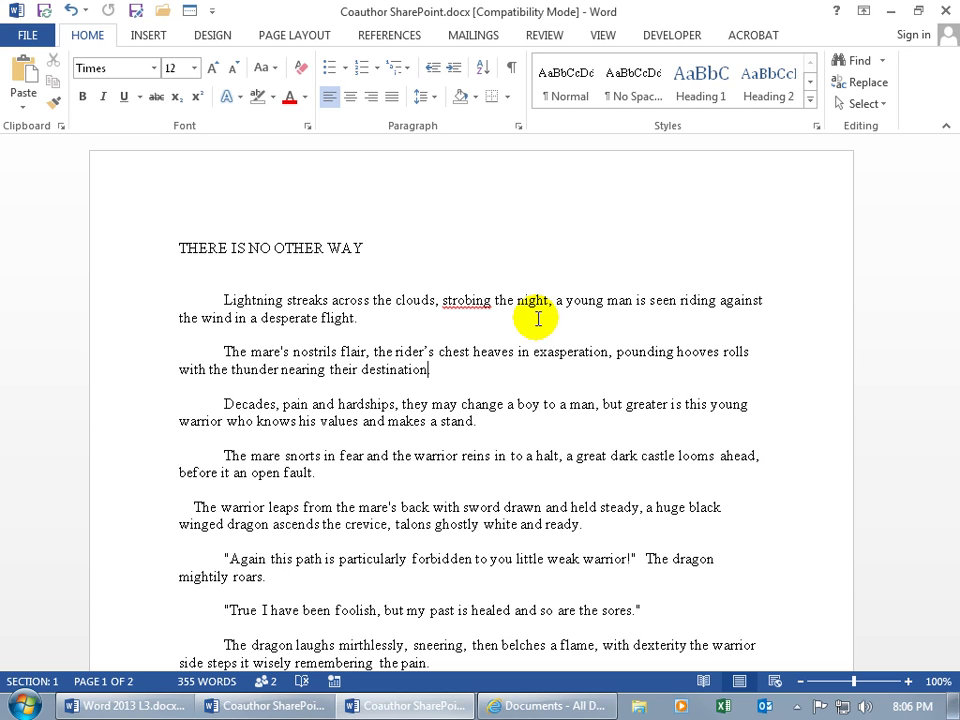
# Step: Replace the word "night" with "sky" in the first paragraph and save the document, acknowledging the refresh notice
pyautogui.doubleClick(528, 302)
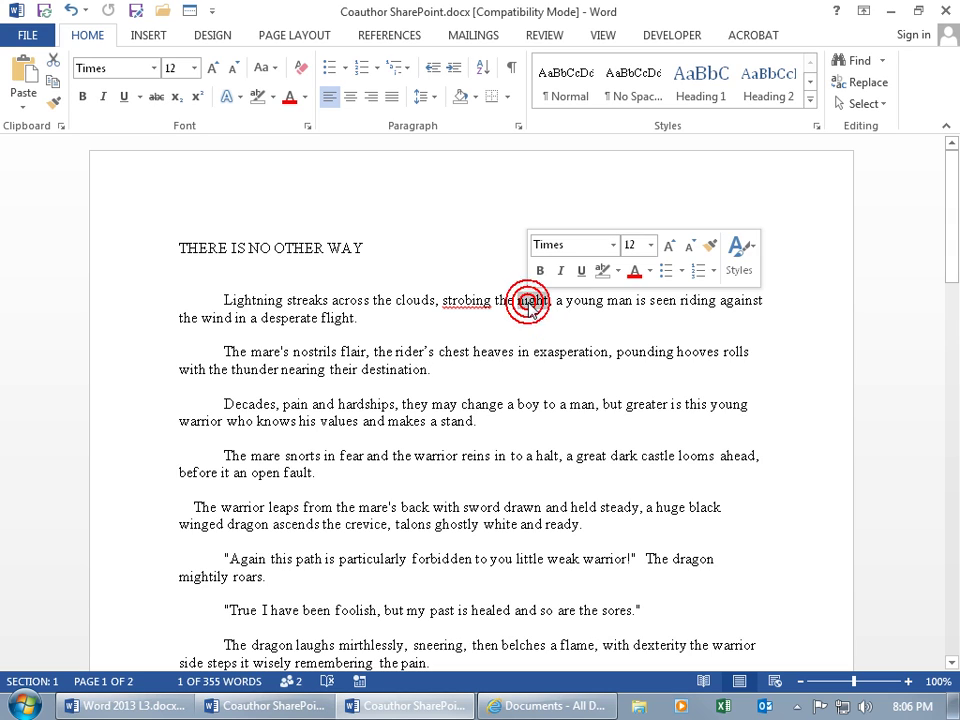
pyautogui.write('sky')
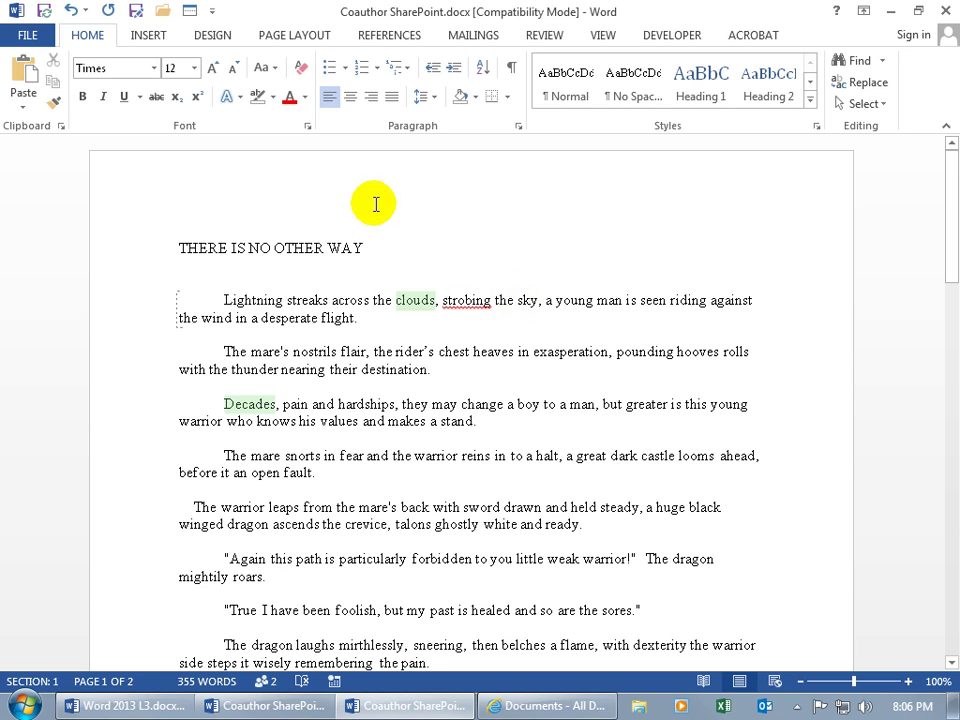
pyautogui.click(44, 12)
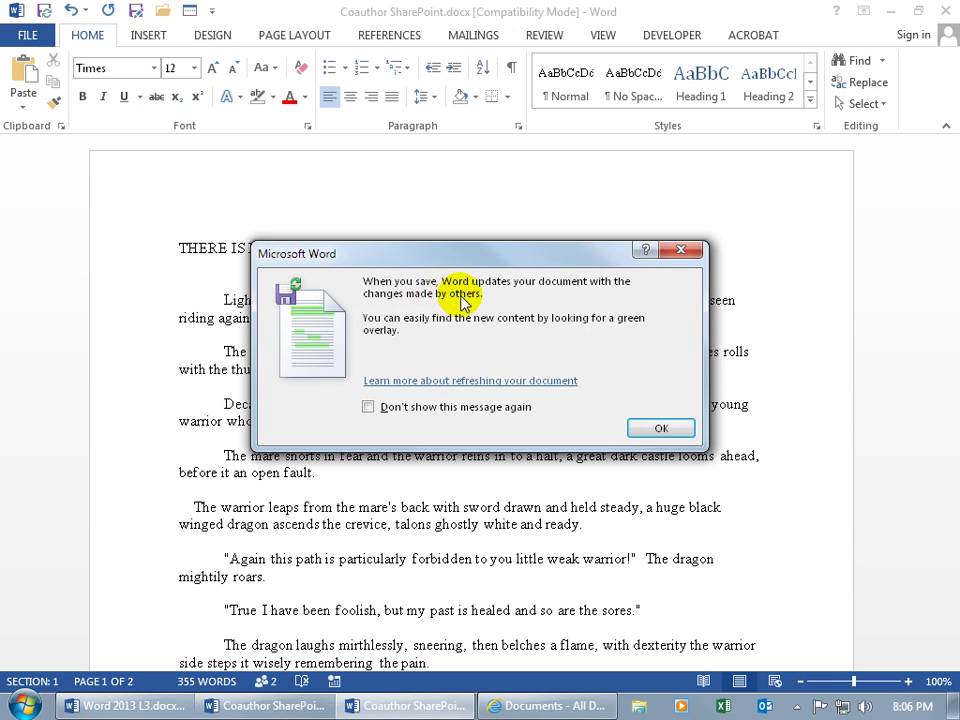
pyautogui.click(659, 427)
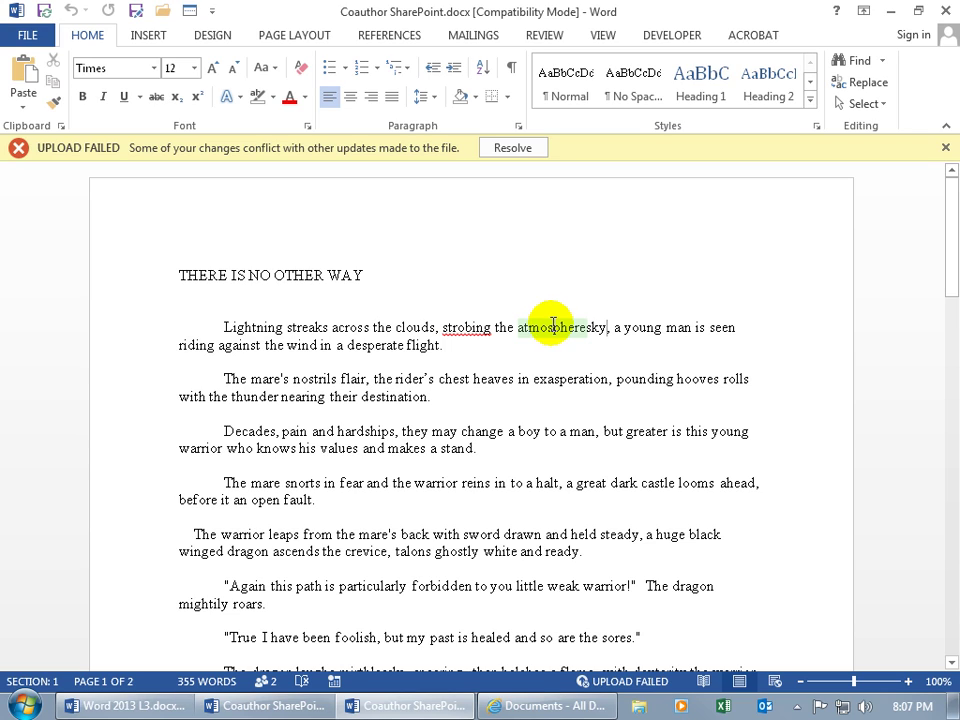
# Step: Resolve the upload conflict by rejecting your own "sky" insertion, and save and close the conflict view
pyautogui.click(513, 149)
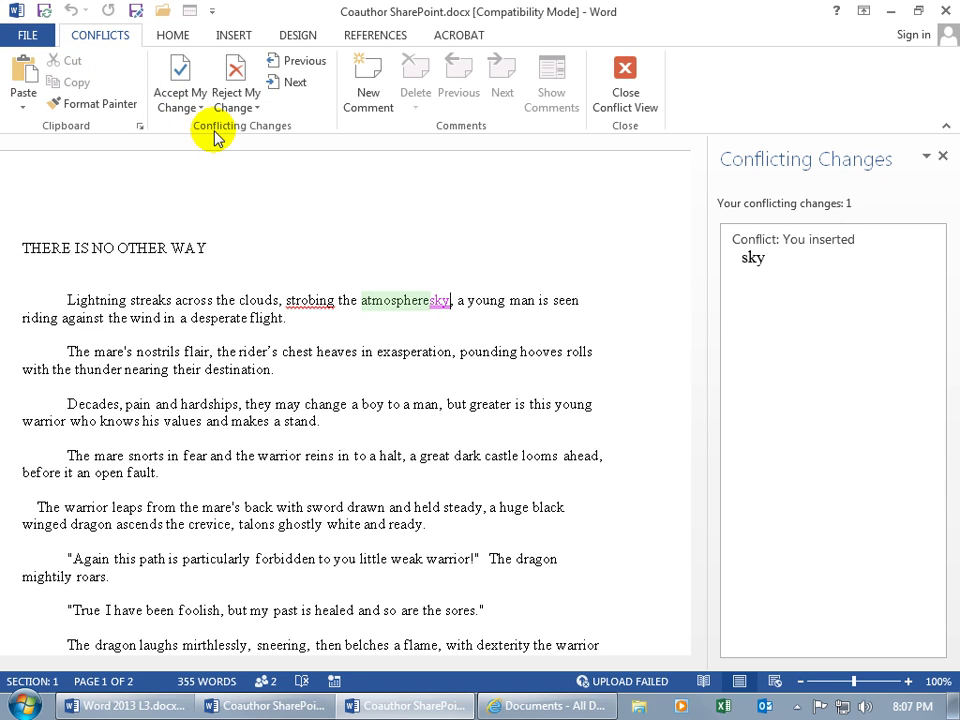
pyautogui.click(237, 80)
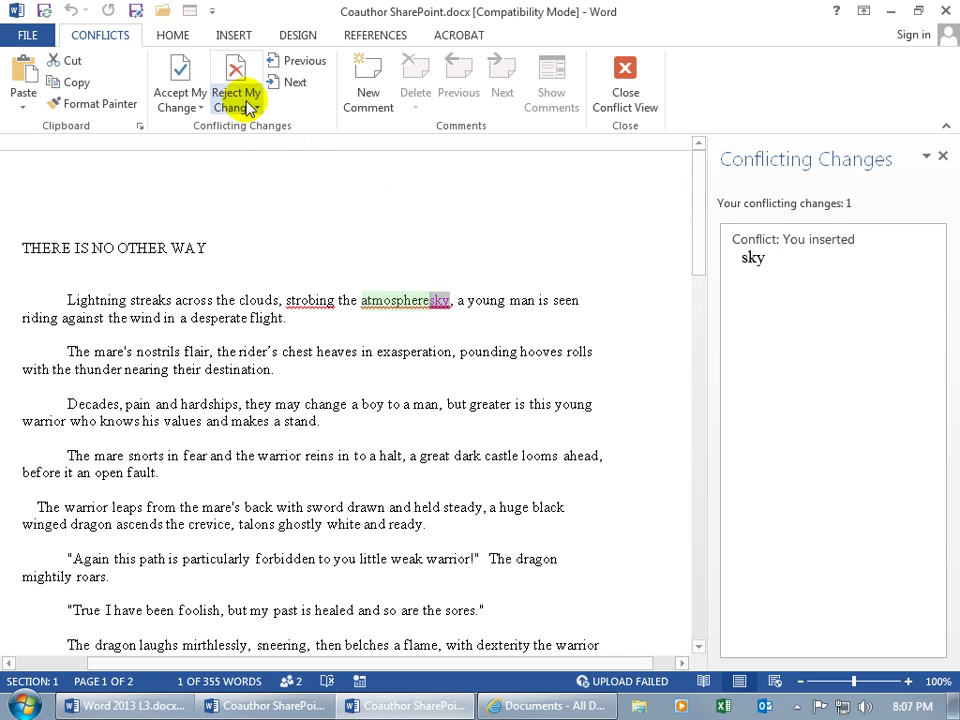
pyautogui.click(237, 78)
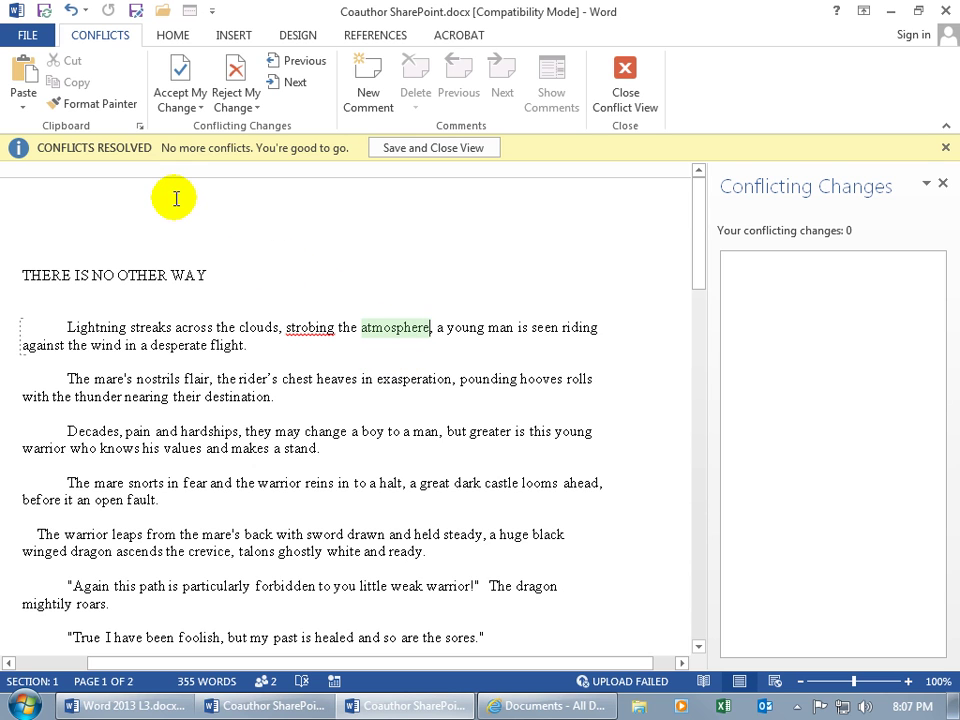
pyautogui.click(433, 148)
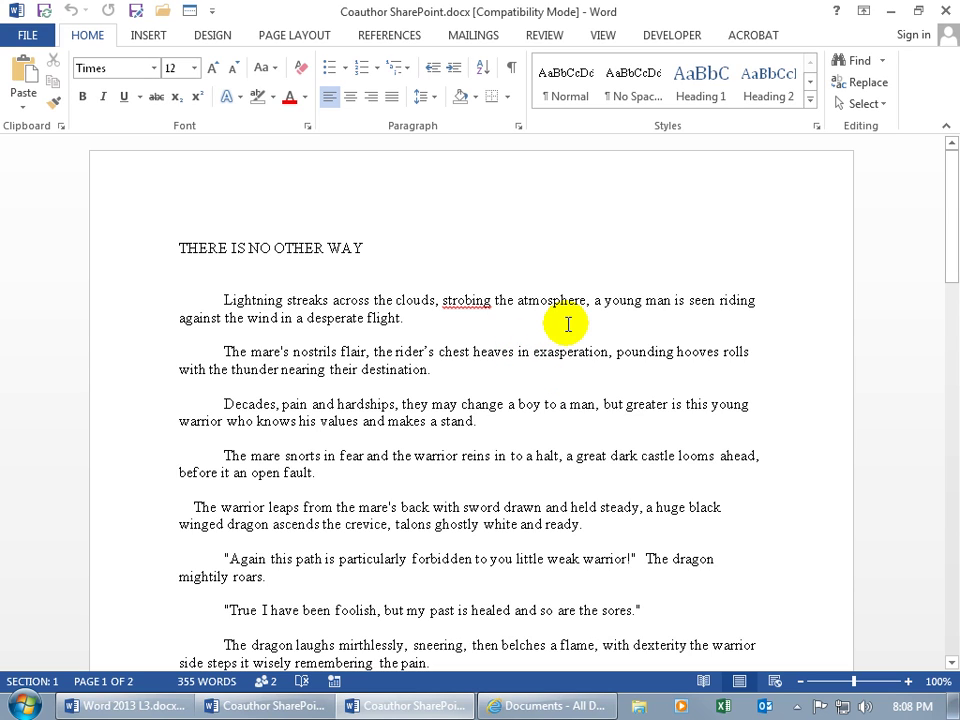
# Step: Save the document again to bring in the co-author's newest edit to the first paragraph
pyautogui.click(44, 11)
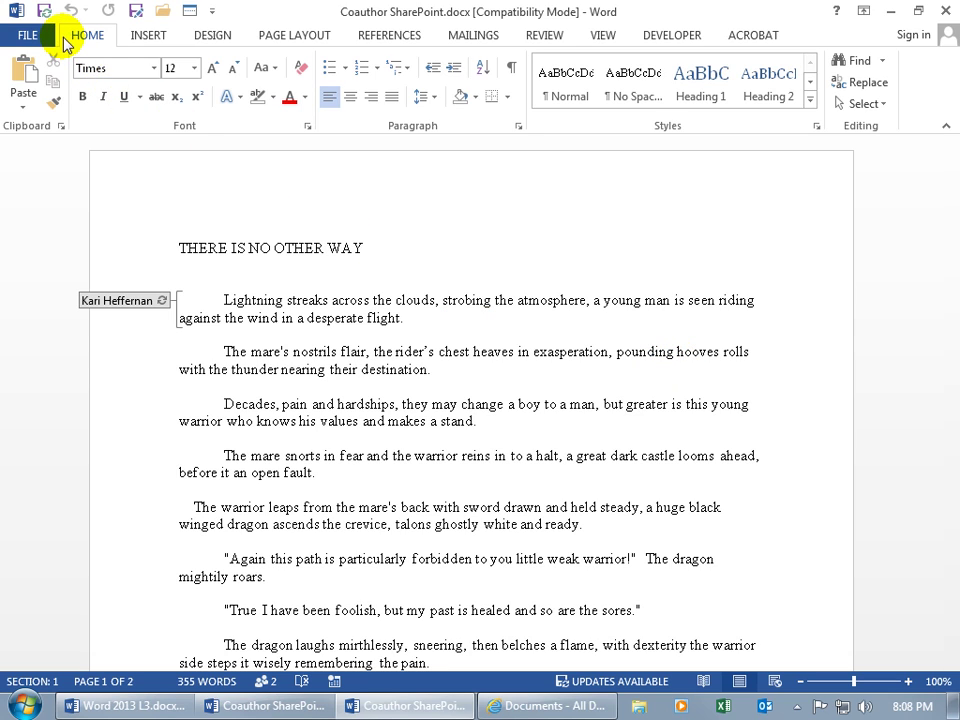
pyautogui.click(46, 16)
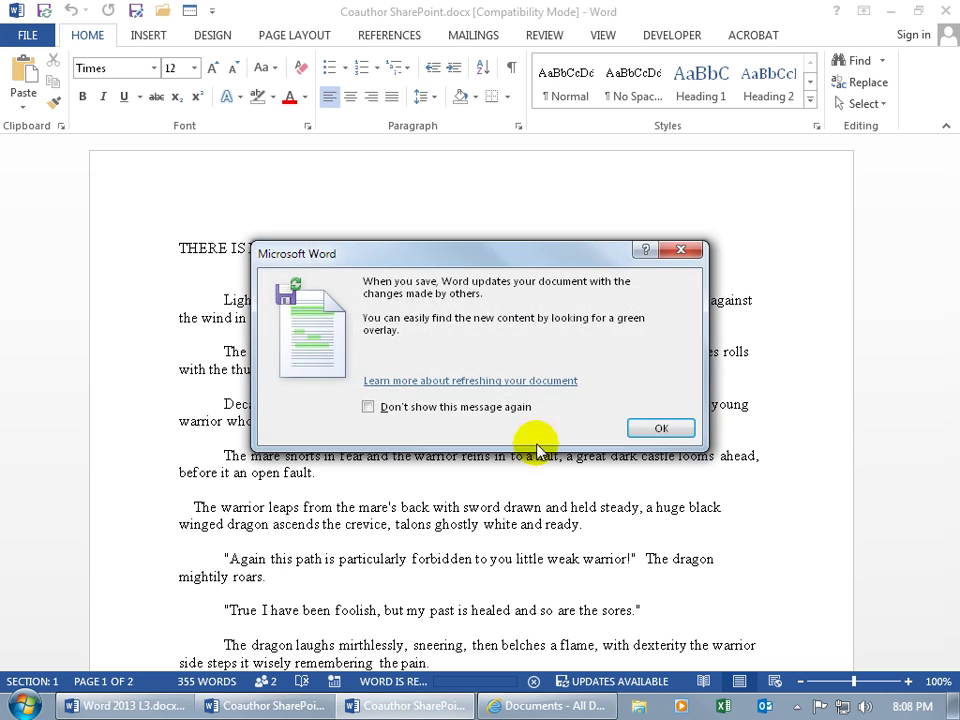
pyautogui.click(658, 430)
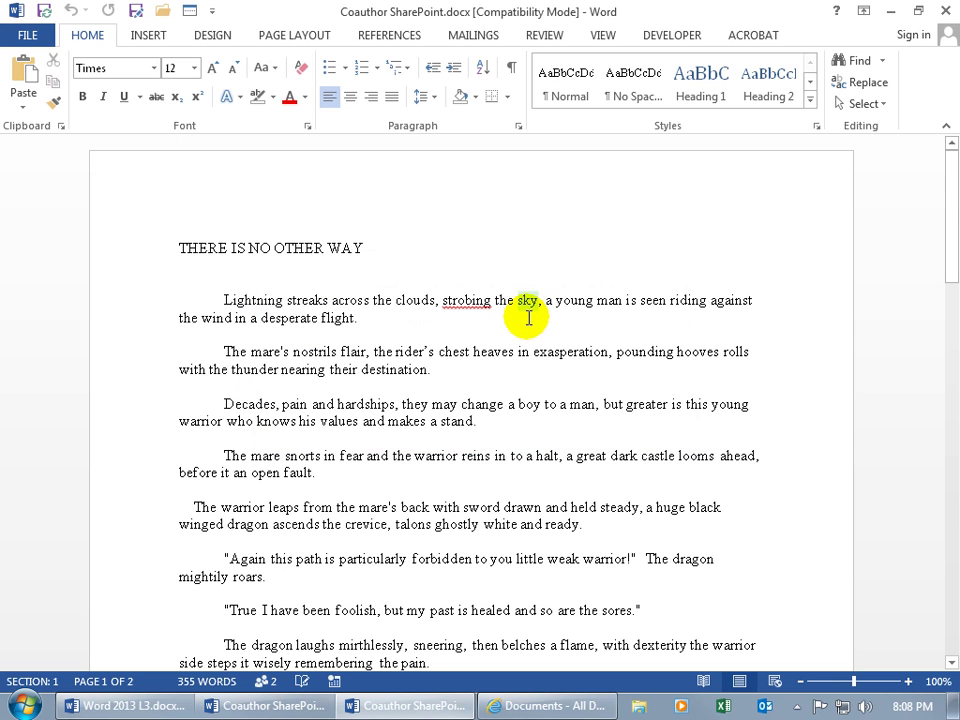
# Step: Try to reject a tracked change and to go to the next one, dismissing the messages
pyautogui.click(546, 37)
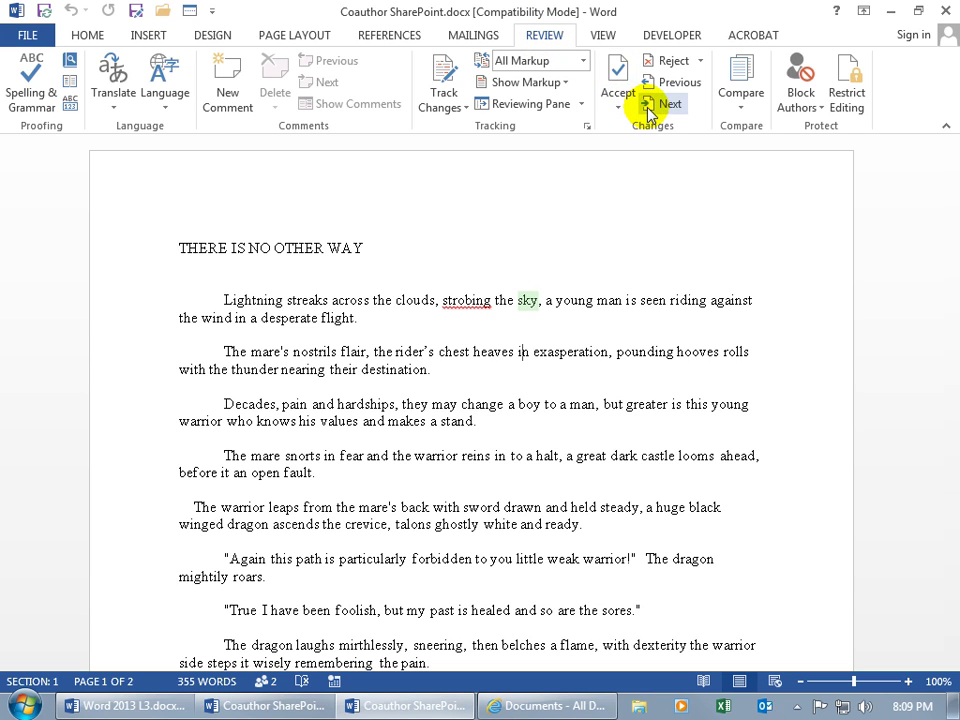
pyautogui.click(645, 60)
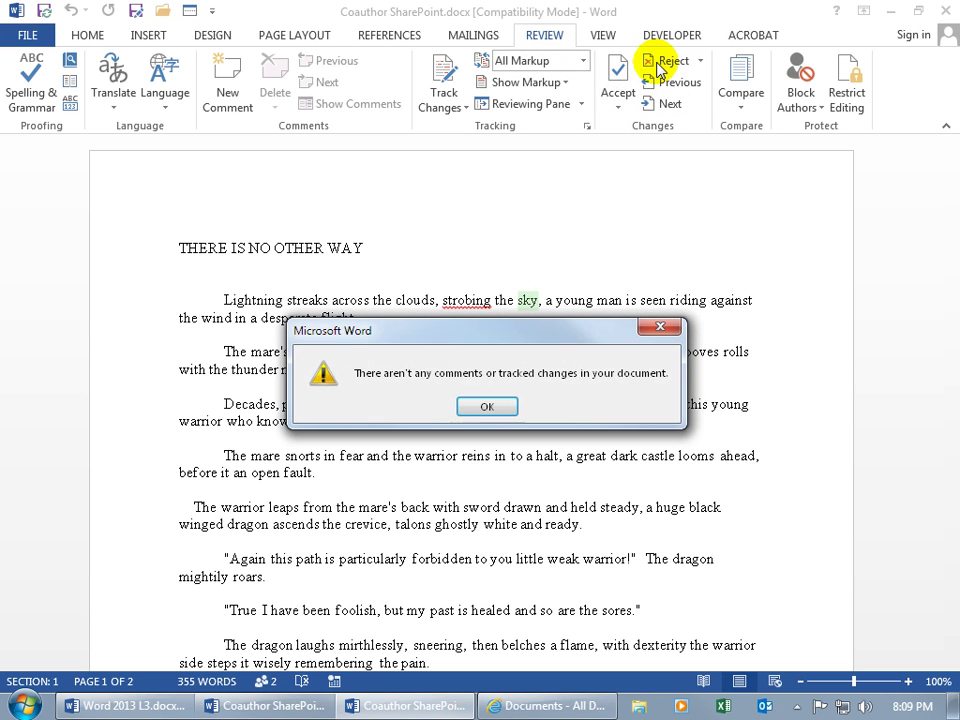
pyautogui.click(489, 405)
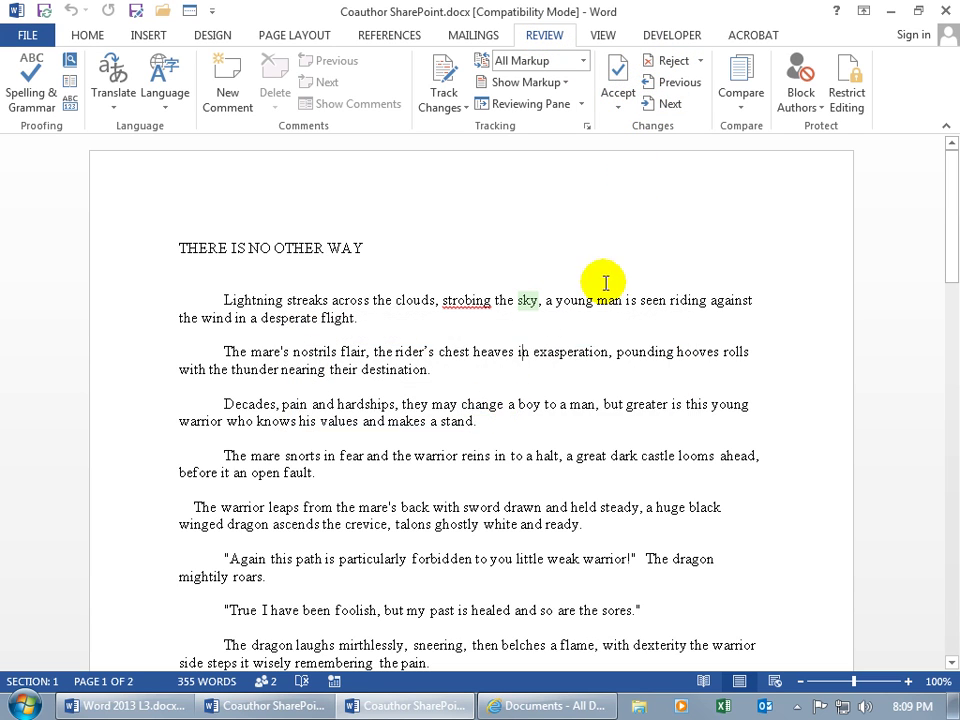
pyautogui.click(670, 104)
pyautogui.click(489, 406)
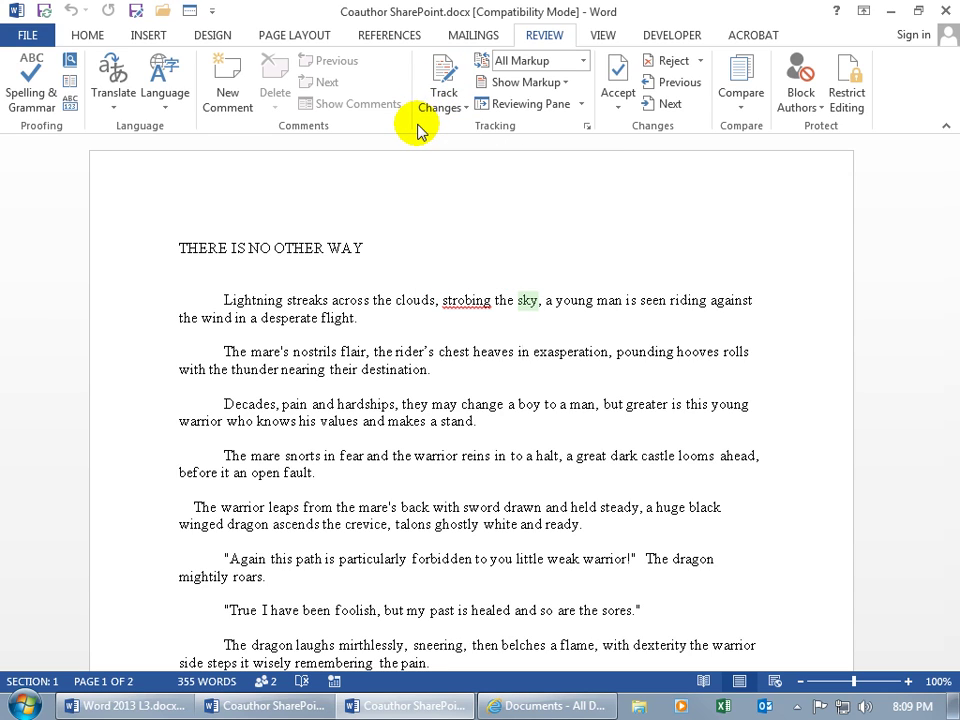
# Step: Close both open windows of the Coauthor SharePoint document and refresh the SharePoint document library in the browser
pyautogui.click(945, 12)
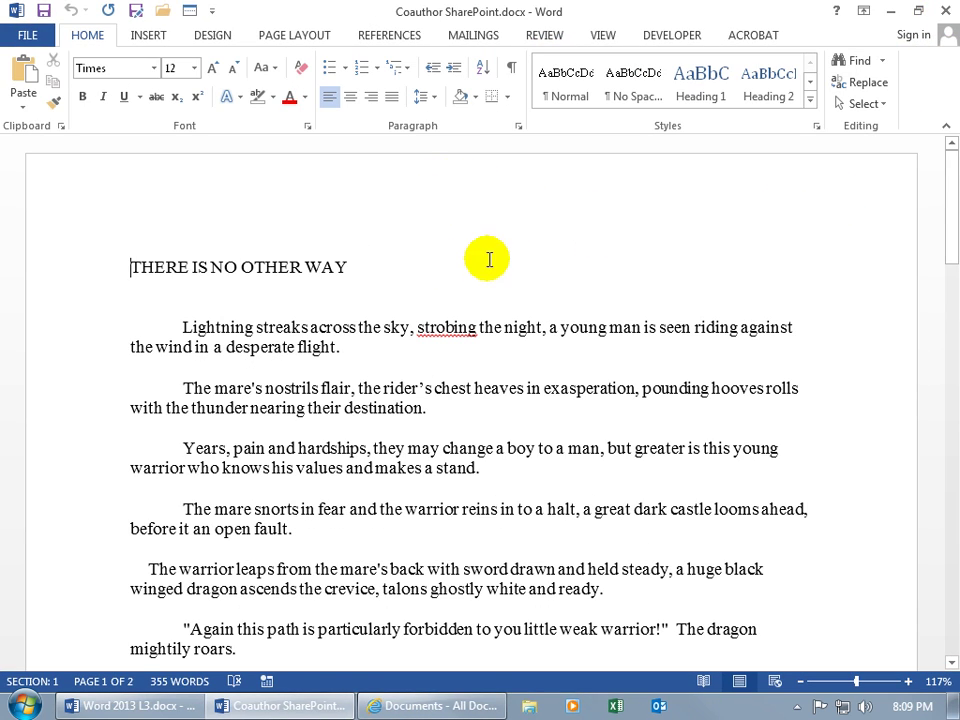
pyautogui.click(944, 11)
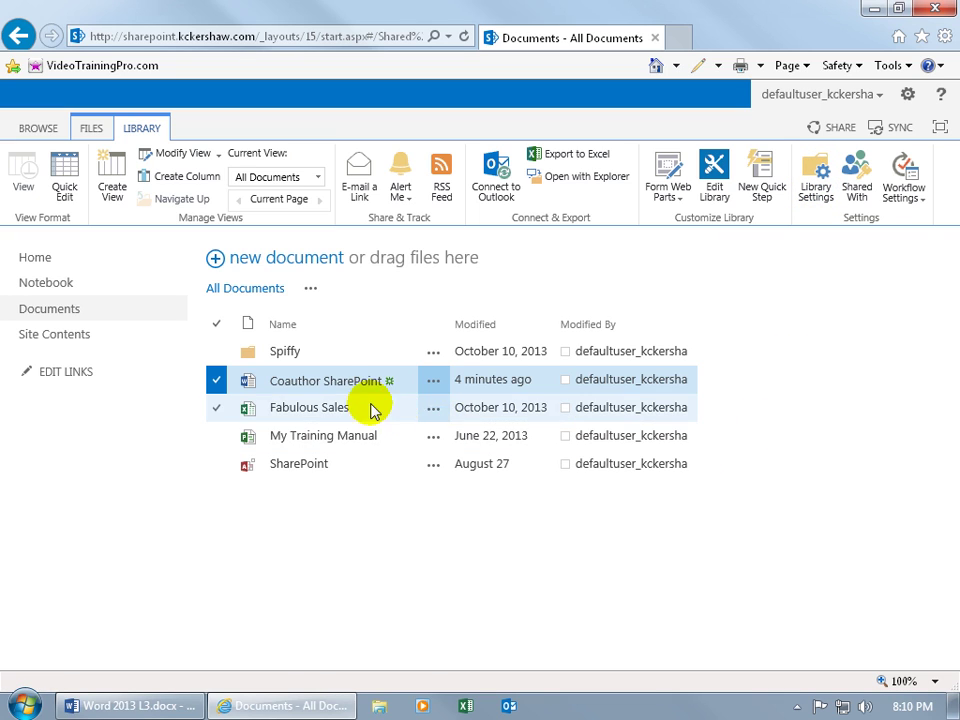
pyautogui.click(465, 38)
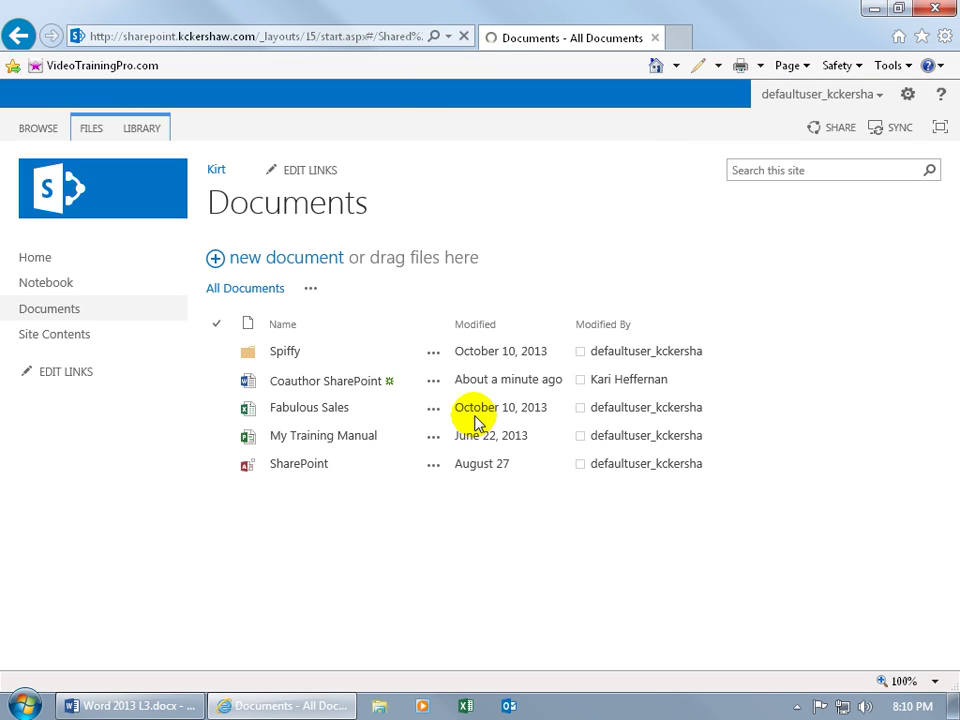